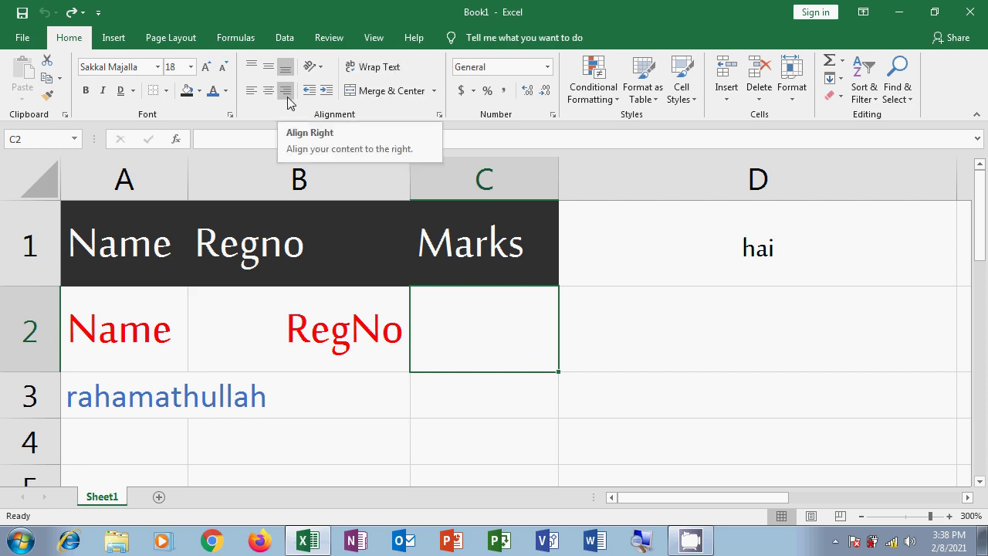
Step: In B2, try left and centre alignment, then right-align RegNo and top-align it
scroll(335, 412, "down", 1)
scroll(328, 401, "up", 1)
left_click(280, 407)
left_click(133, 403)
left_click(204, 402)
left_click(318, 329)
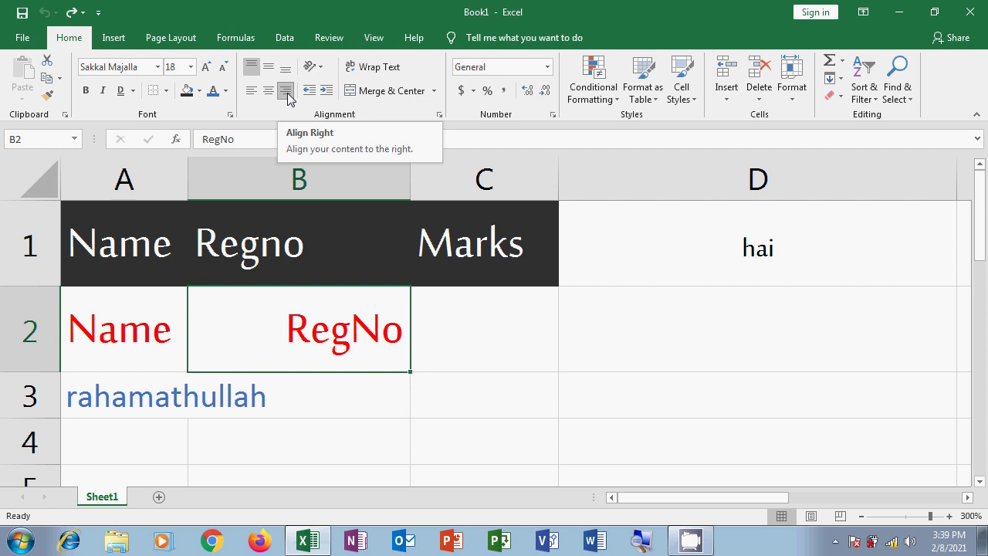
left_click(251, 90)
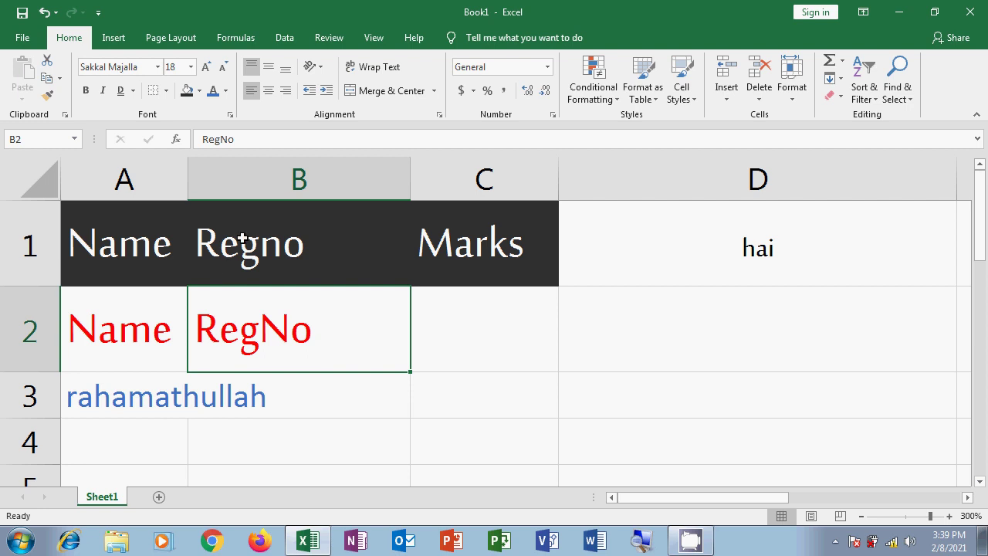
left_click(268, 91)
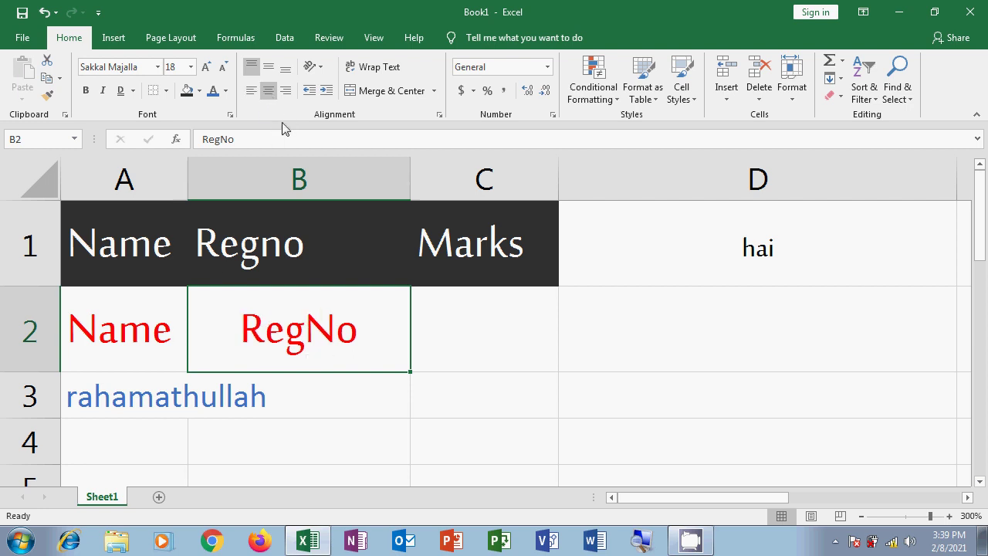
left_click(285, 91)
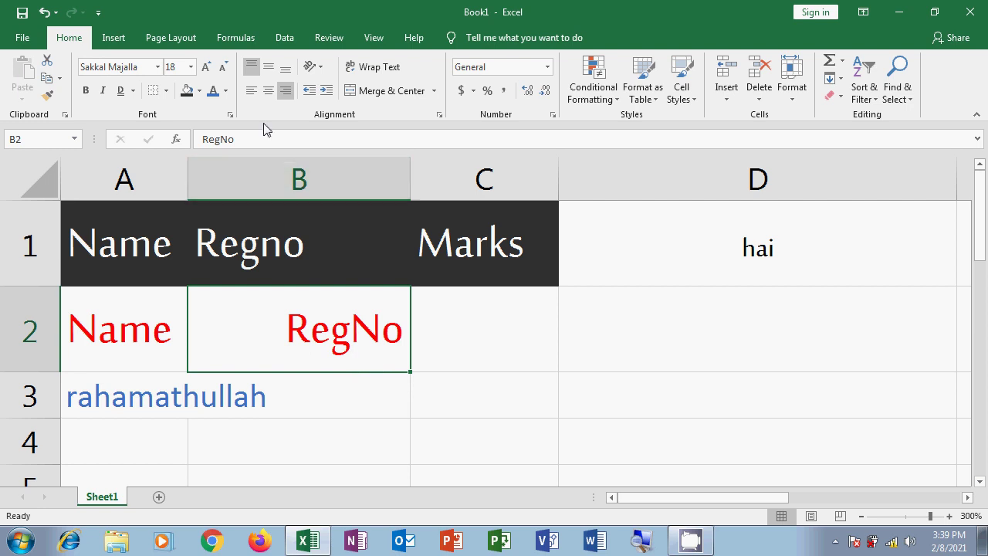
left_click(256, 70)
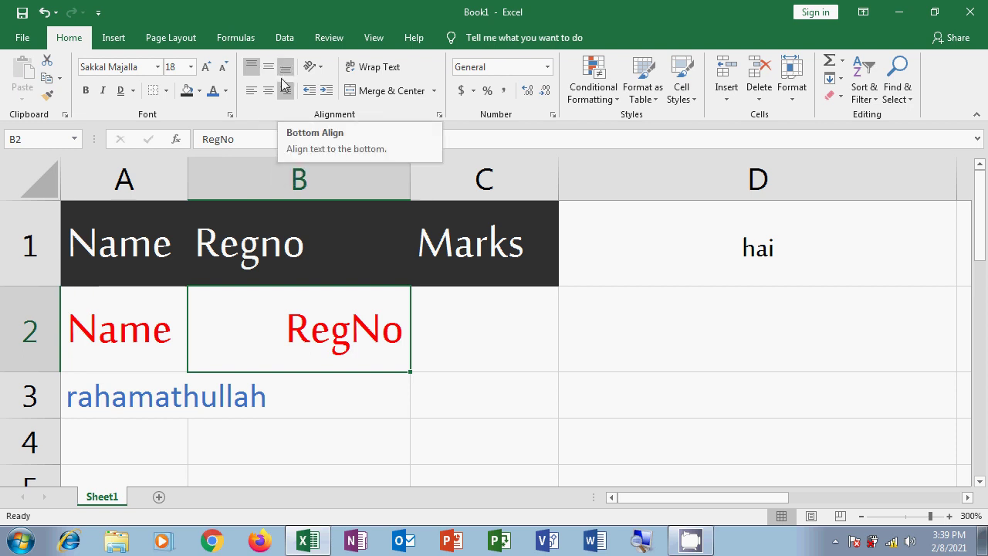
Step: Make row 2 much taller and try left, top, middle and bottom alignment for RegNo
left_click_drag(29, 374, 34, 440)
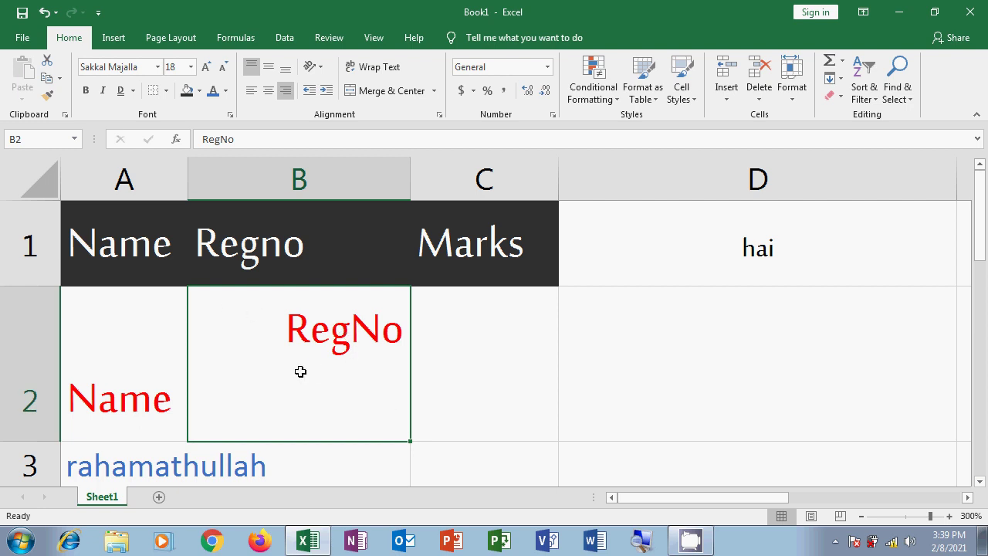
left_click(268, 70)
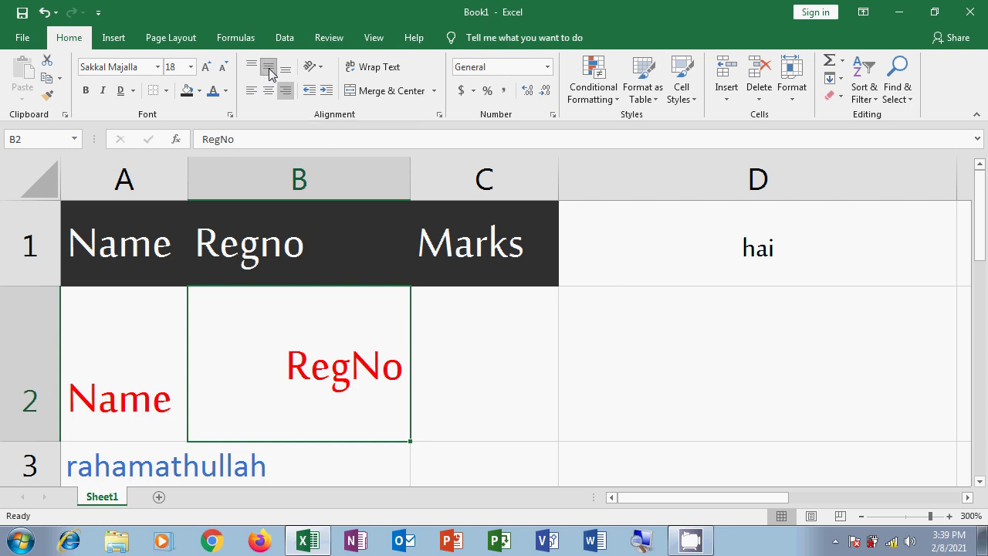
left_click(252, 91)
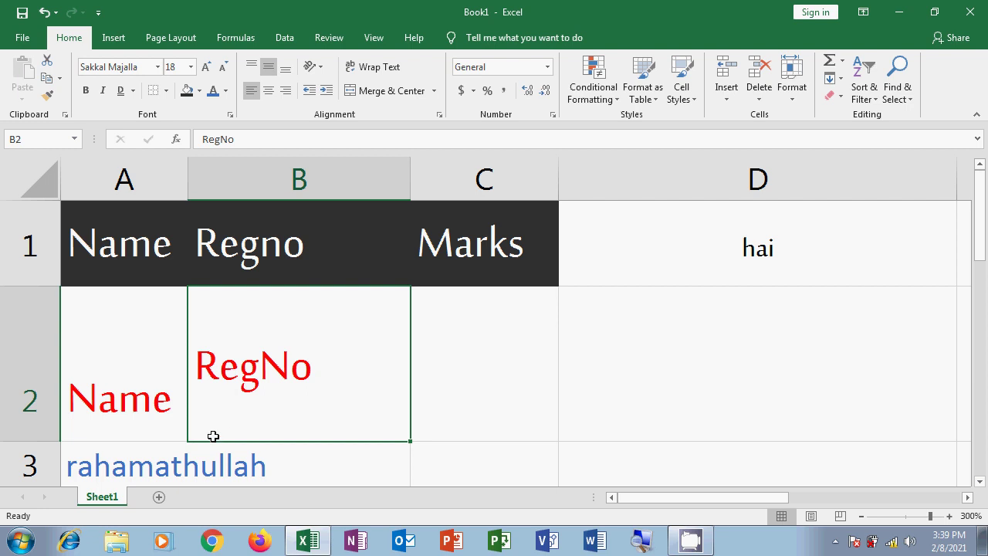
left_click(251, 66)
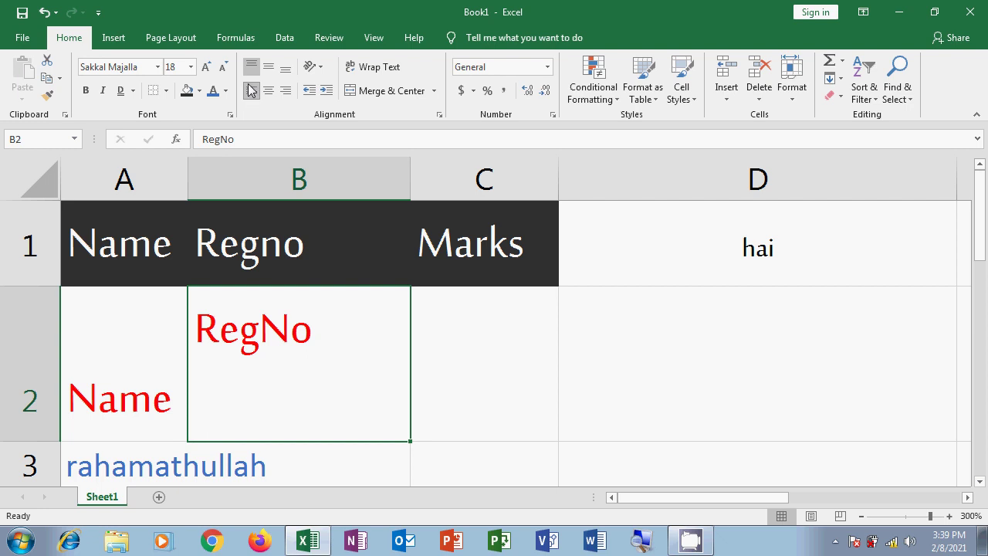
left_click(252, 92)
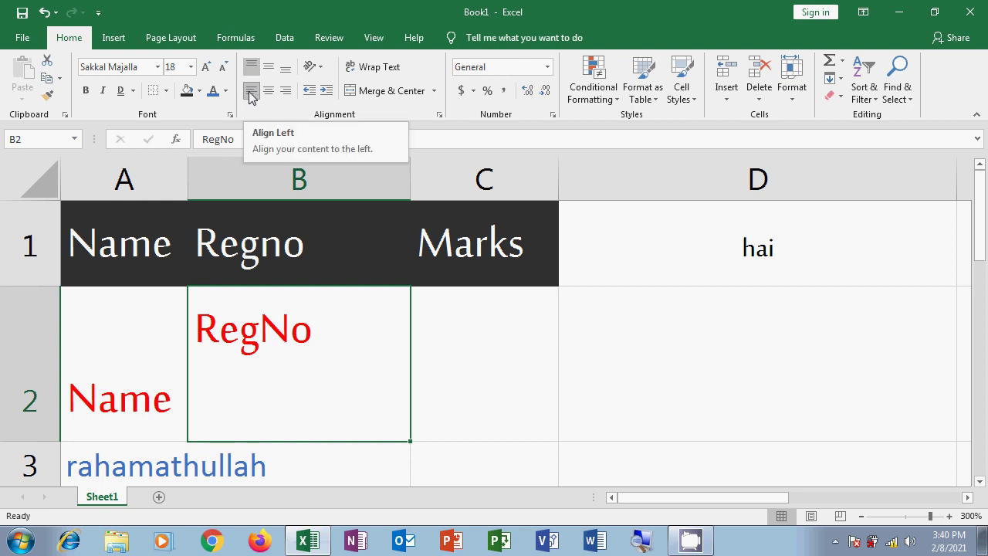
left_click(269, 77)
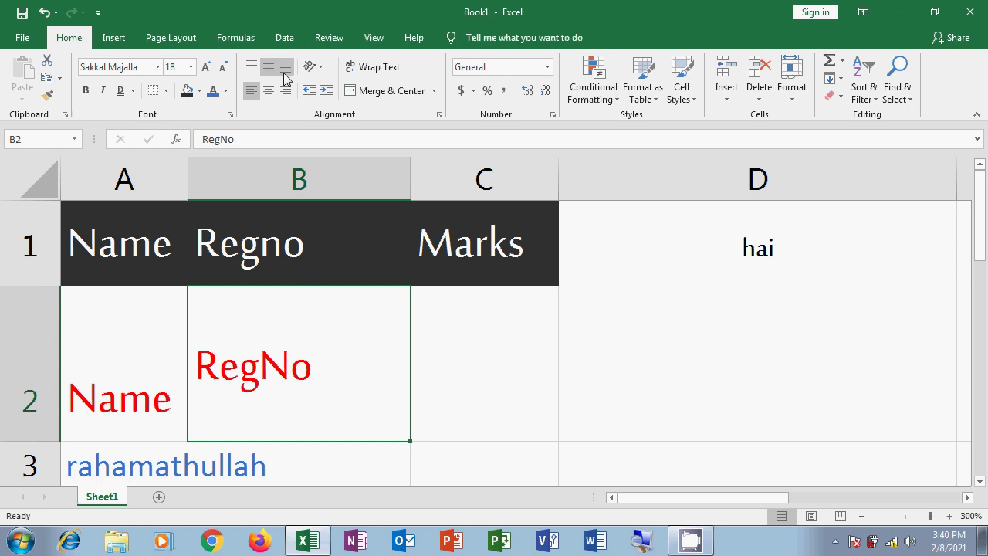
left_click(286, 77)
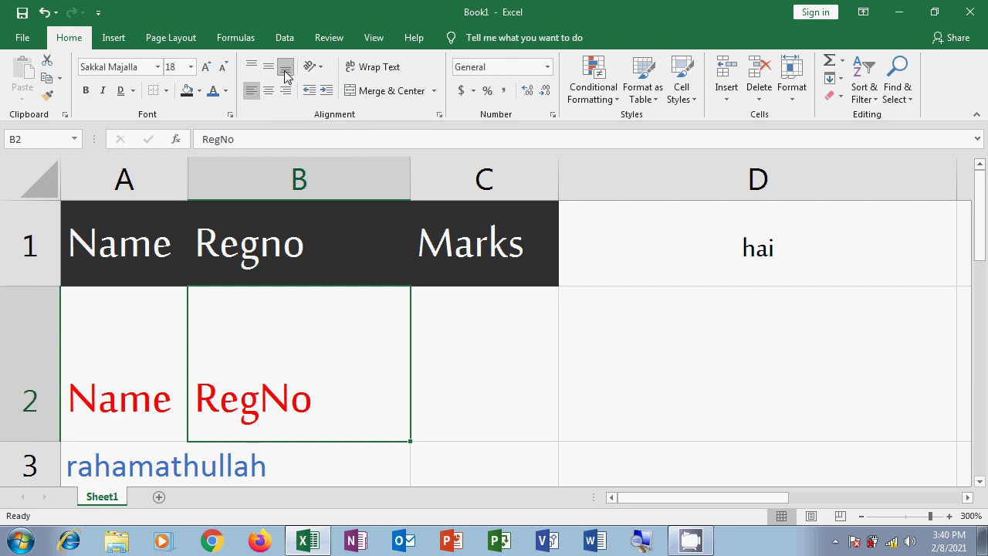
Step: Centre RegNo horizontally and align it to the top of B2
left_click(251, 68)
left_click(270, 70)
left_click(286, 70)
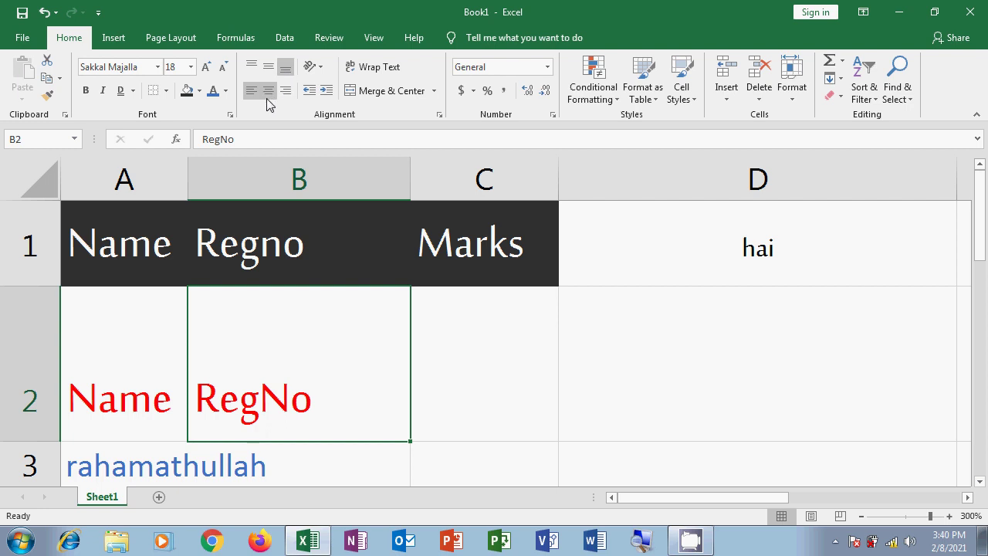
left_click(269, 91)
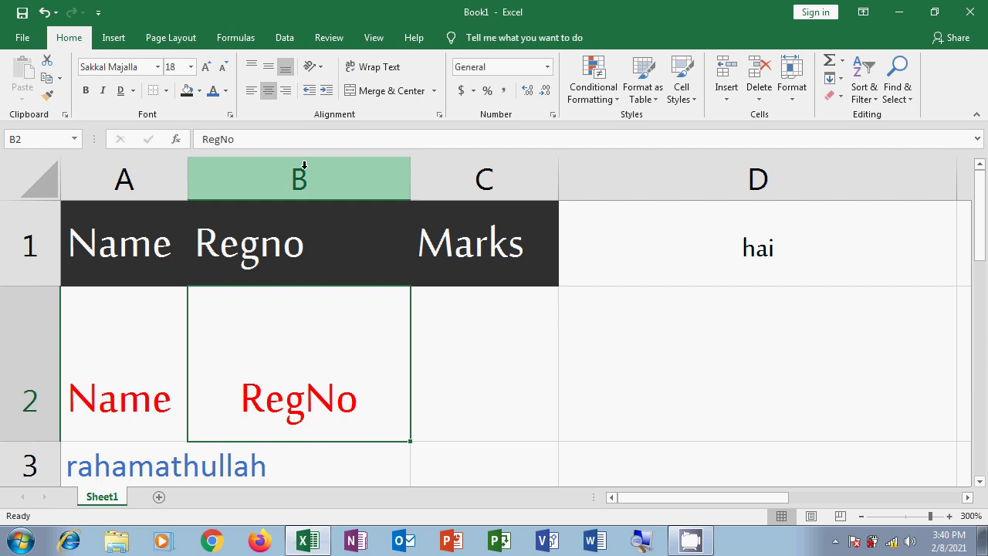
left_click(270, 70)
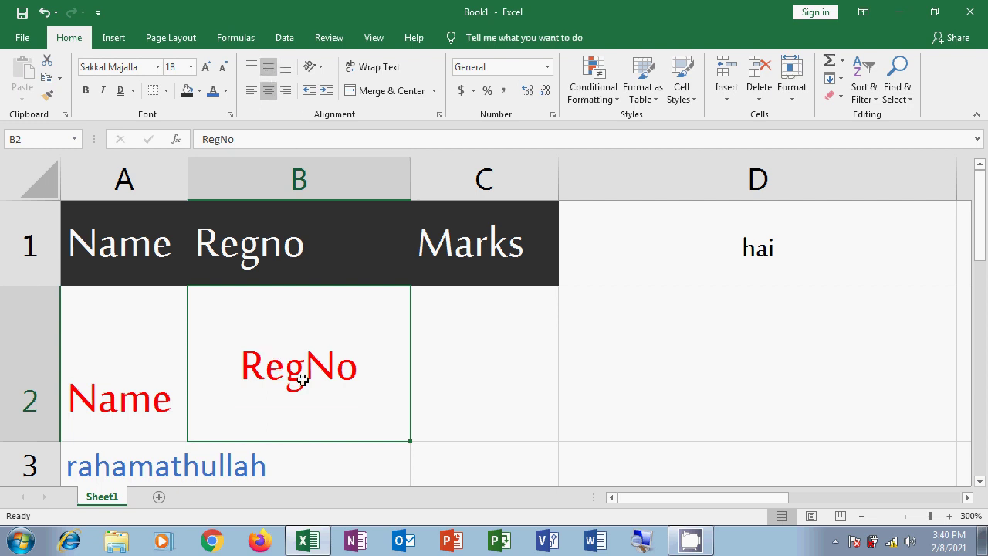
left_click(253, 69)
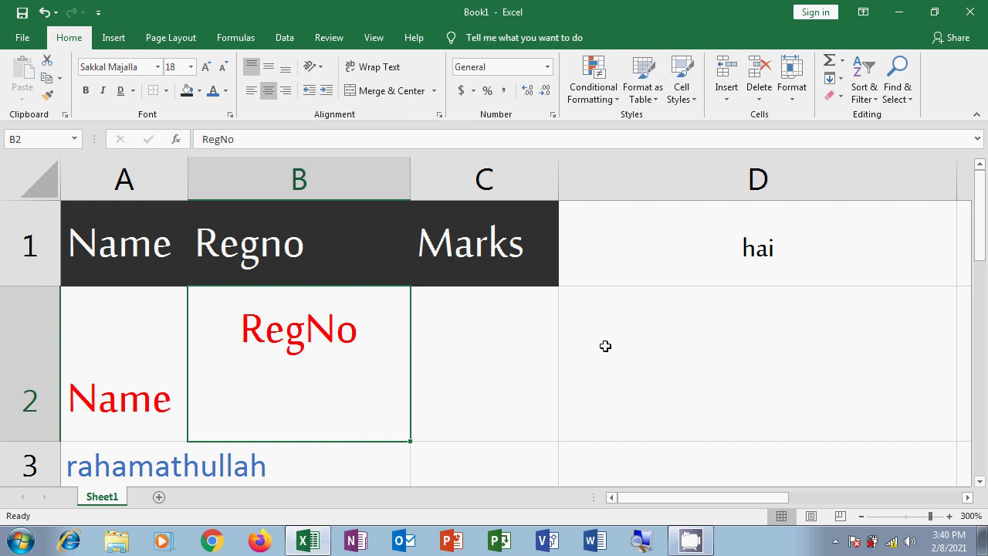
Step: Enter 'hai' in D2, removing the stray apostrophe before committing
left_click(707, 261)
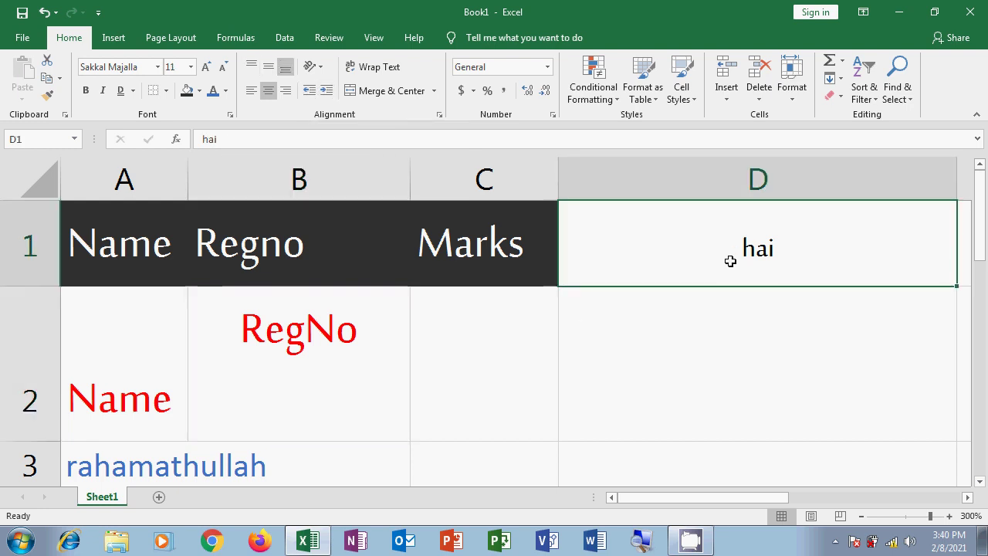
left_click(496, 365)
left_click(632, 371)
type("hai'")
key("BackSpace")
key("ctrl+Return")
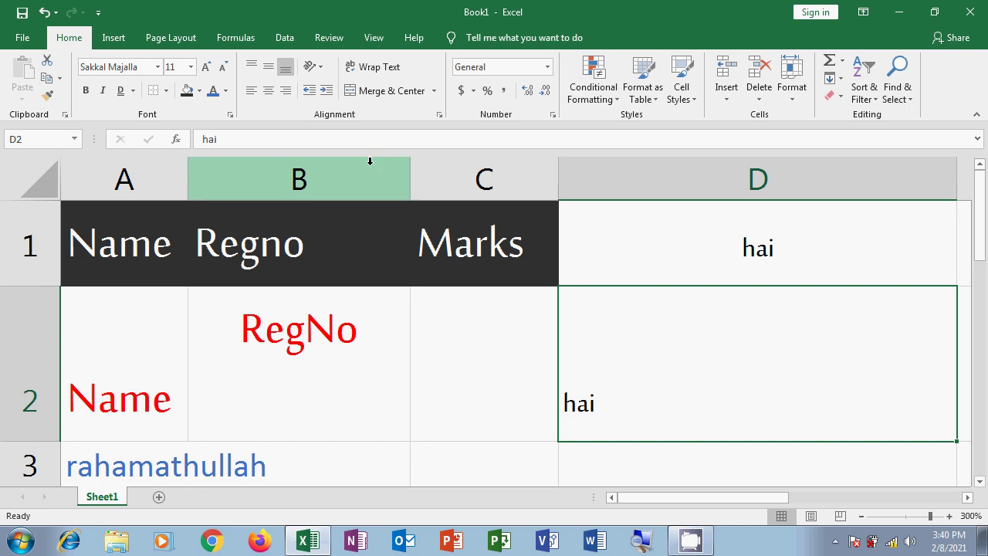
Step: Increase the indent of 'hai' in D2 twelve times
left_click(326, 91)
left_click(326, 91)
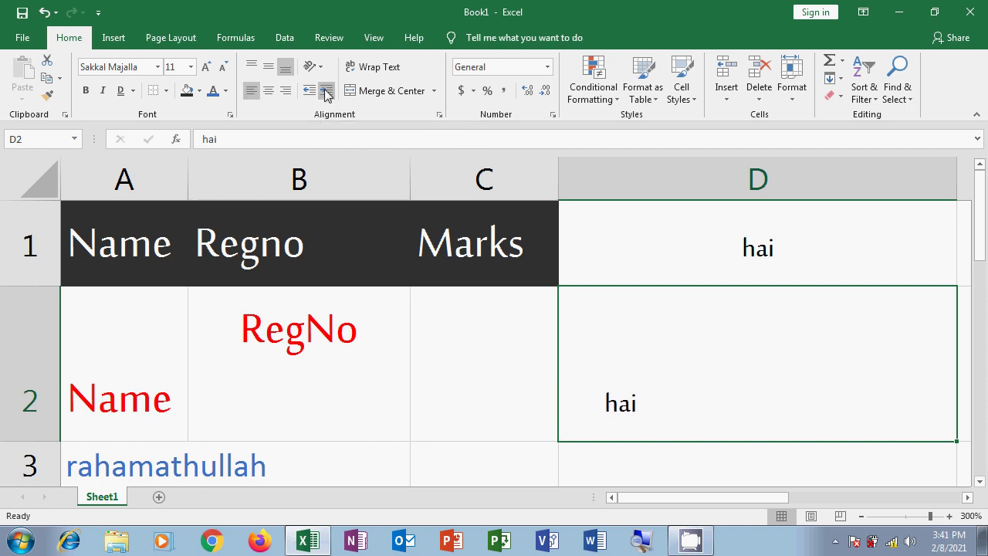
left_click(327, 91)
left_click(327, 91)
left_click(326, 91)
left_click(327, 91)
left_click(327, 91)
left_click(326, 91)
left_click(327, 91)
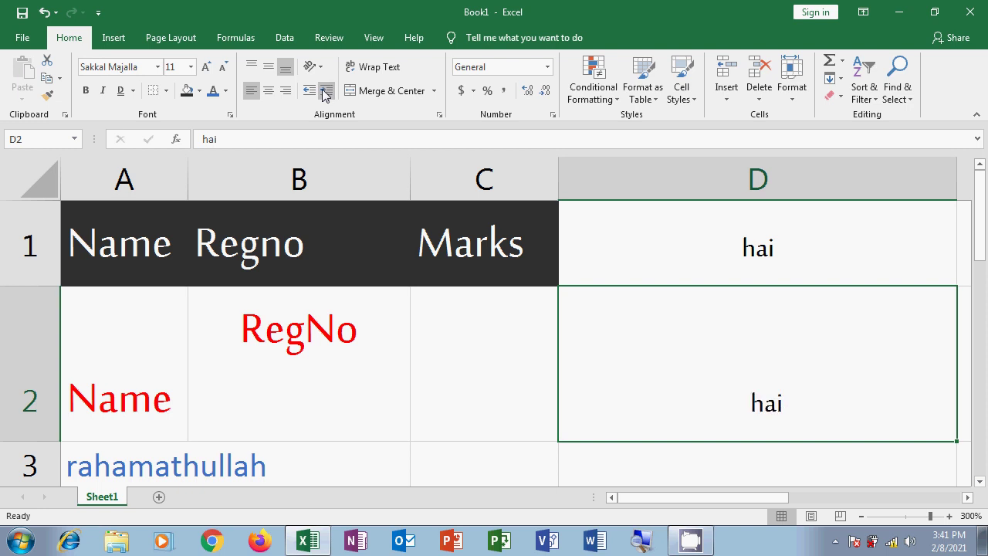
left_click(327, 92)
left_click(327, 91)
left_click(326, 91)
Step: Decrease the indent of 'hai' ten times, leaving a small indent
left_click(310, 91)
left_click(310, 91)
left_click(310, 92)
left_click(310, 91)
left_click(310, 92)
left_click(310, 92)
left_click(310, 92)
left_click(309, 92)
left_click(309, 92)
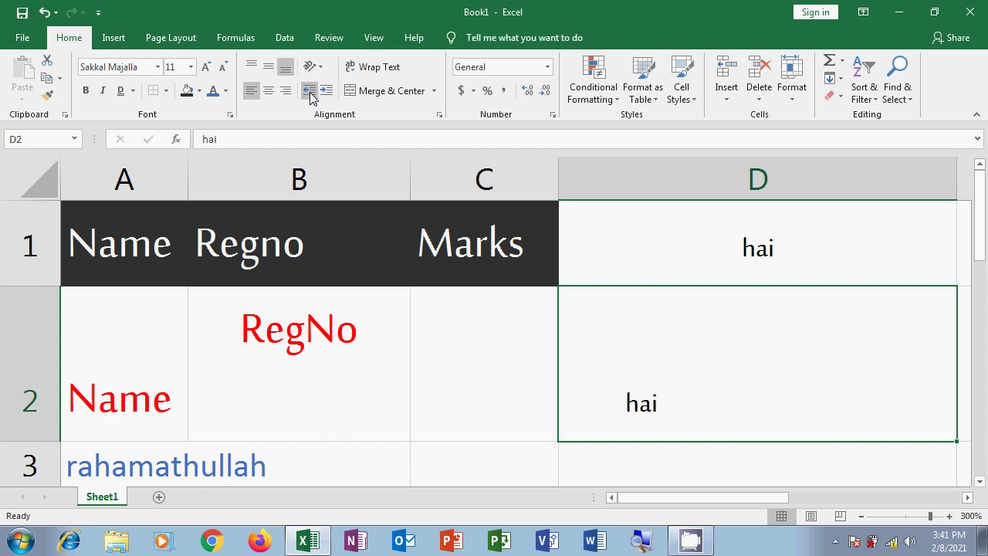
left_click(310, 92)
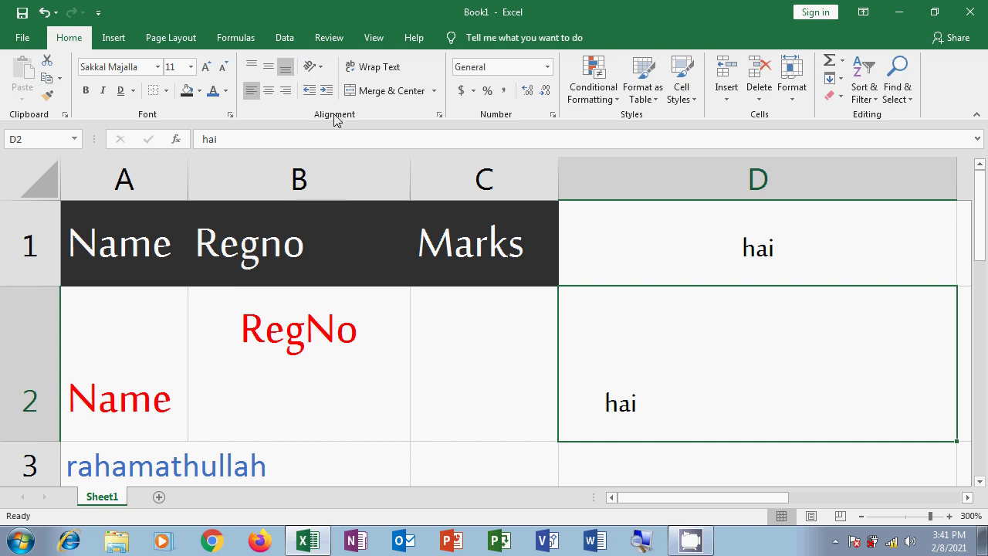
Step: Set 'hai' in D2 to Vertical Text so its letters stack
left_click(323, 71)
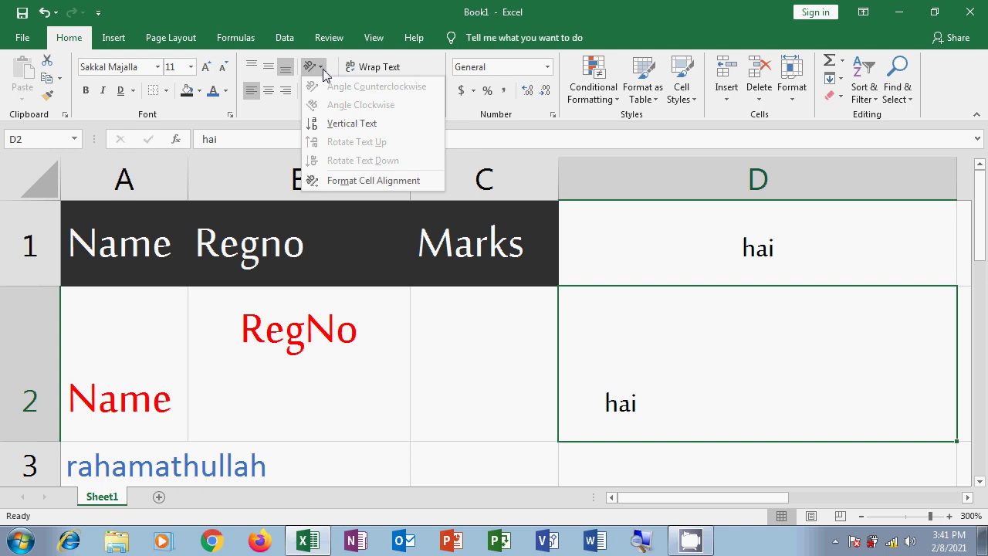
left_click(351, 123)
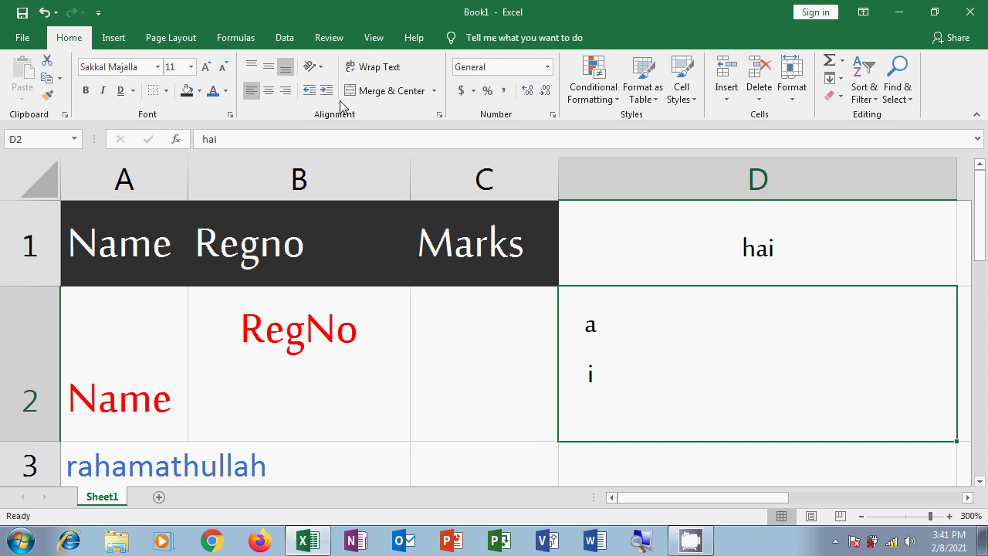
left_click(324, 68)
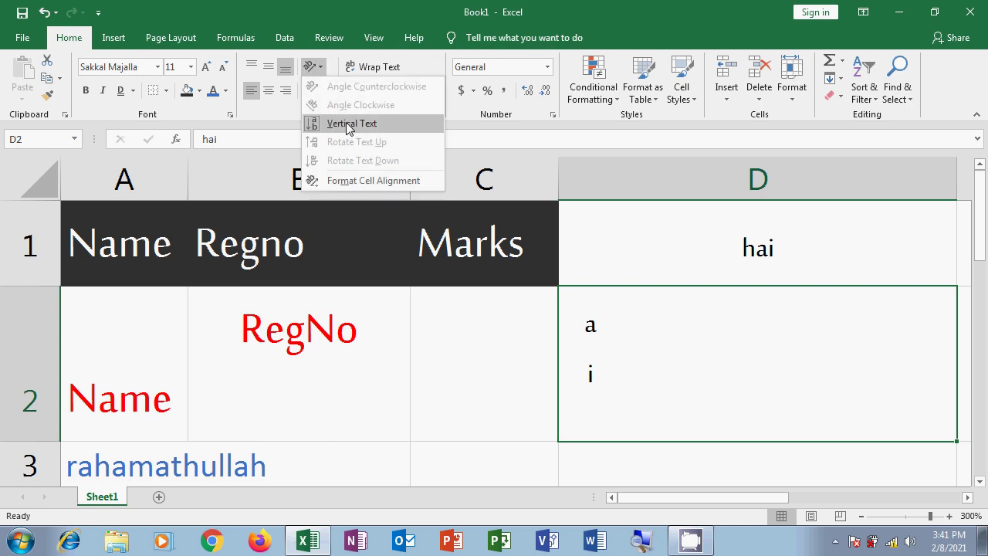
left_click(628, 348)
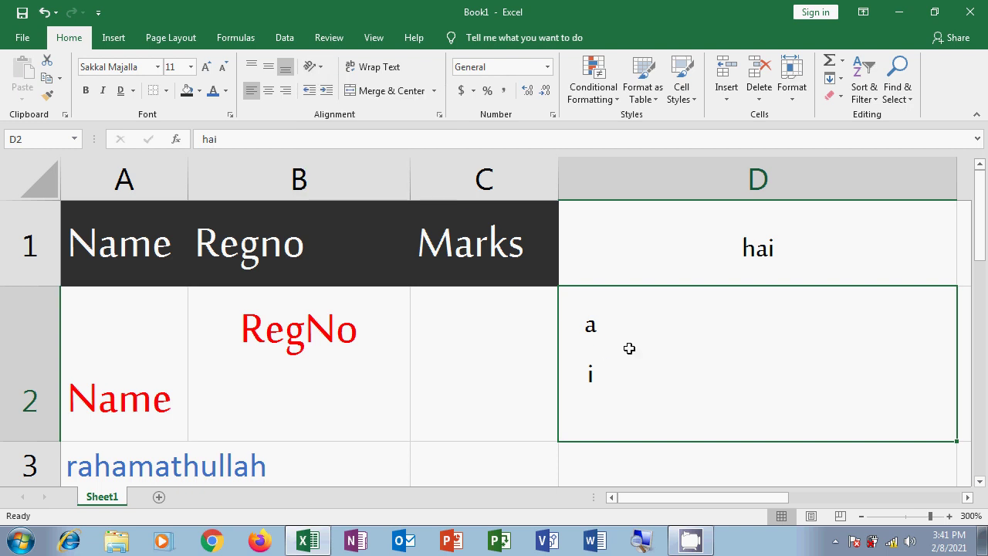
left_click(700, 261)
Step: Angle RegNo in B2 clockwise, after trying Rotate Text Up and Rotate Text Down
left_click(327, 369)
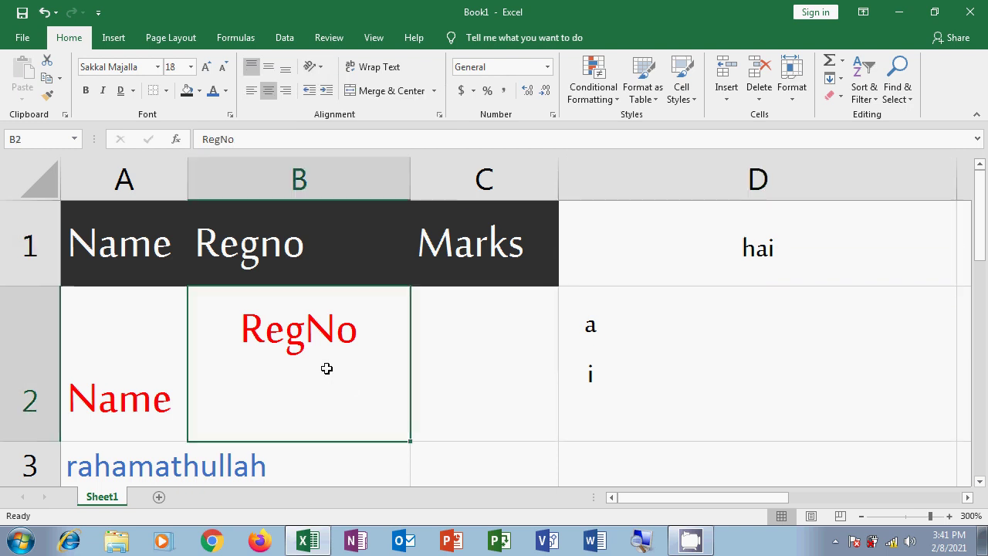
left_click(314, 68)
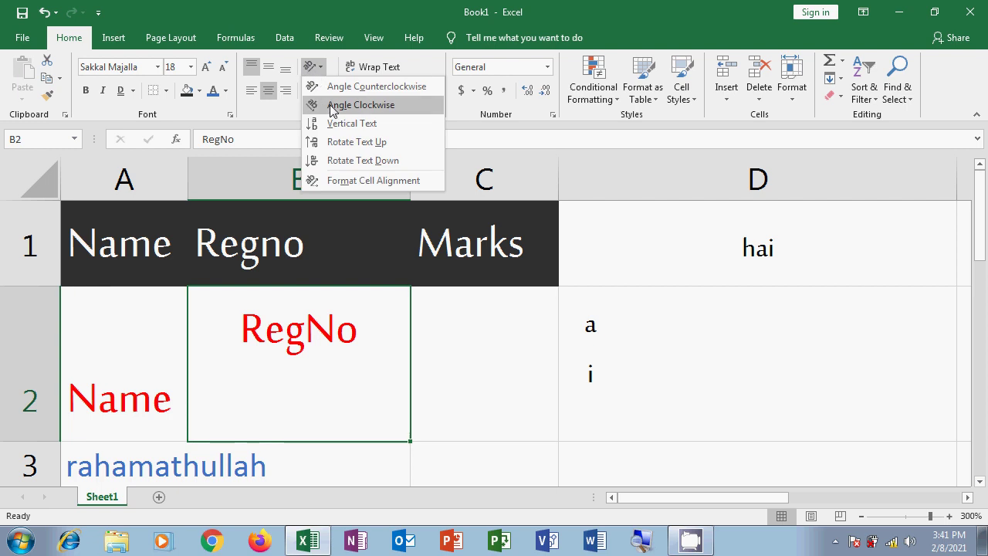
left_click(332, 108)
left_click(313, 68)
left_click(349, 143)
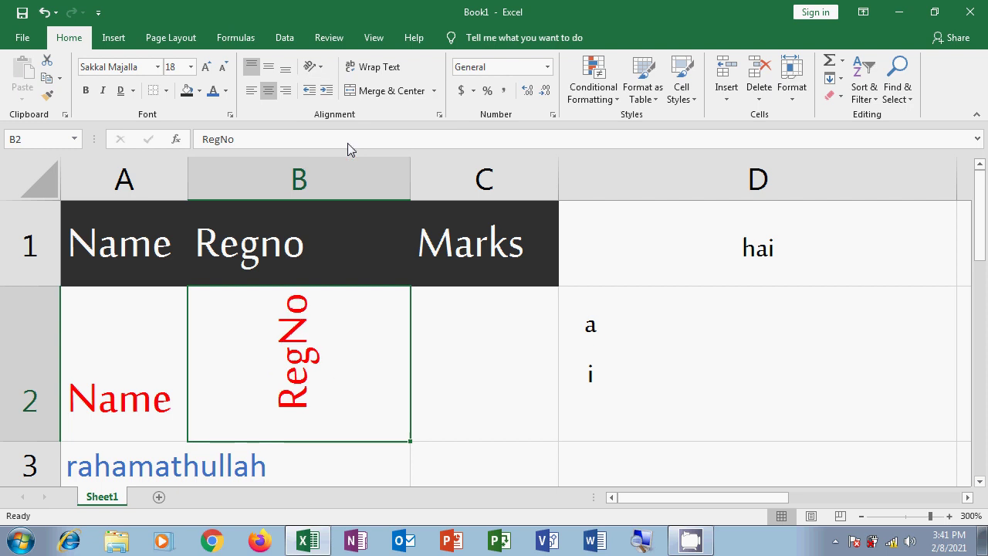
left_click(321, 69)
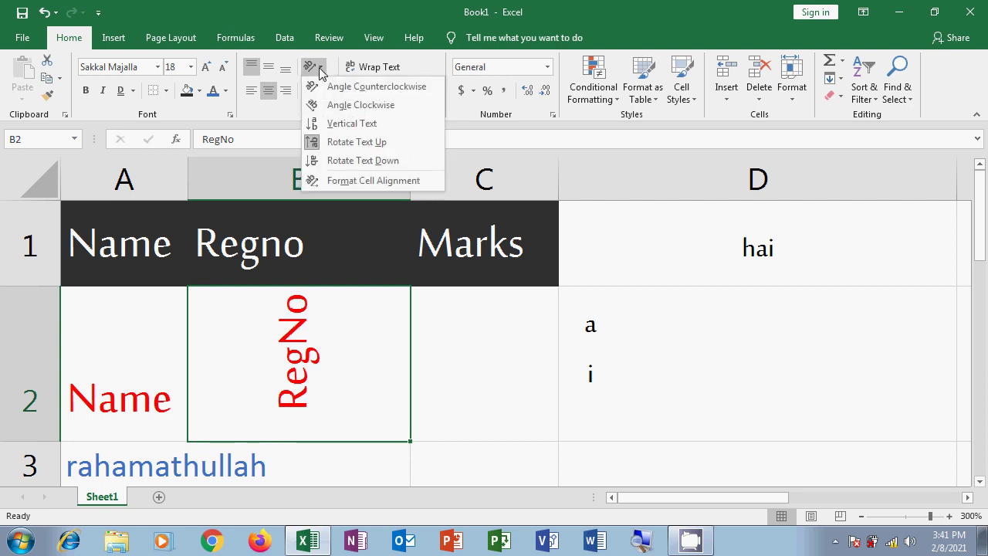
left_click(352, 160)
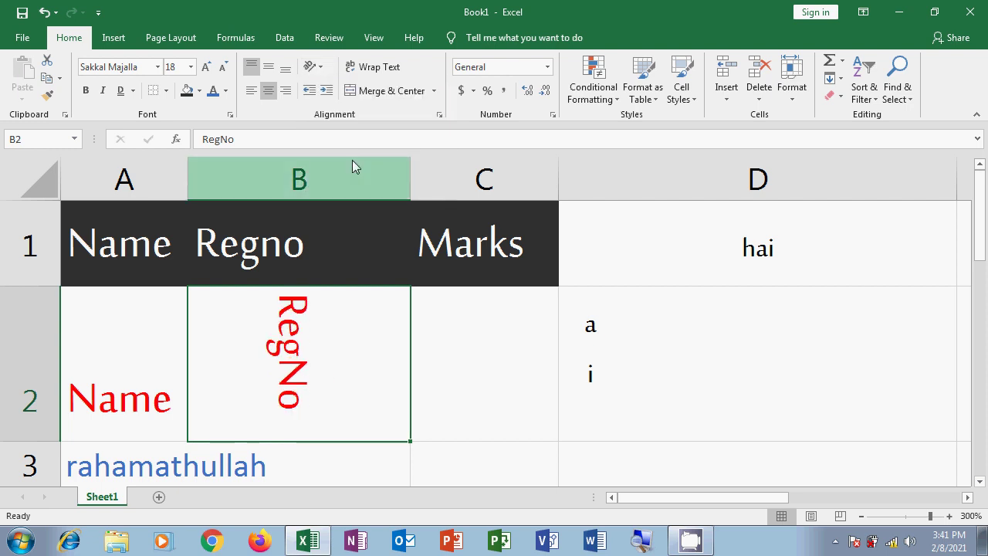
left_click(314, 67)
left_click(350, 105)
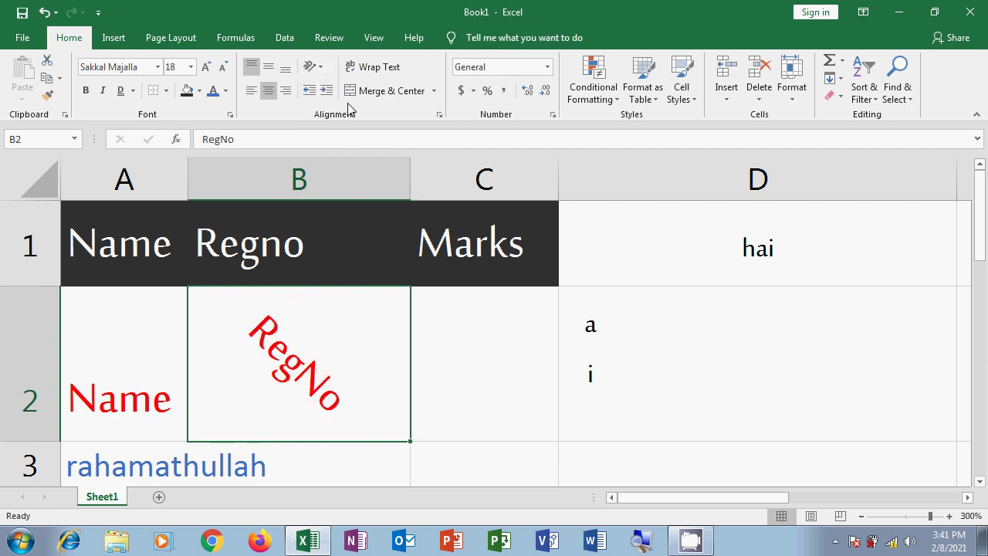
Step: Rotate Name in A2 to read upward, after trying Vertical Text and Angle Clockwise
left_click(128, 351)
left_click(313, 67)
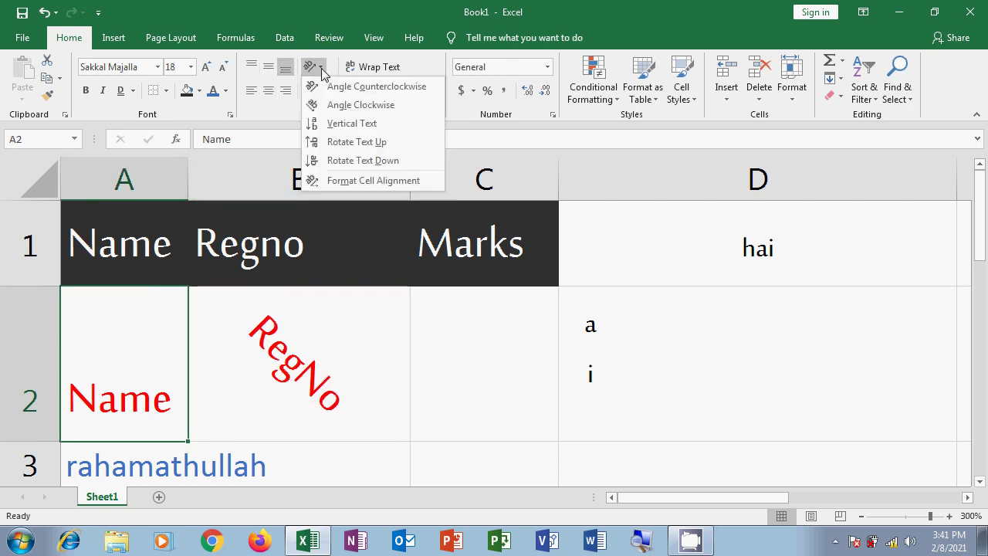
left_click(341, 131)
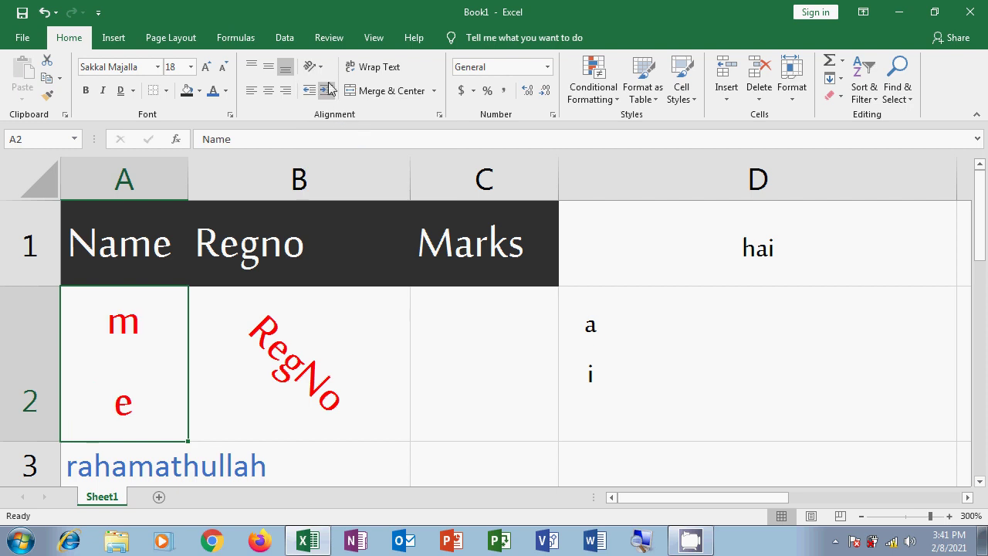
left_click(324, 74)
left_click(342, 106)
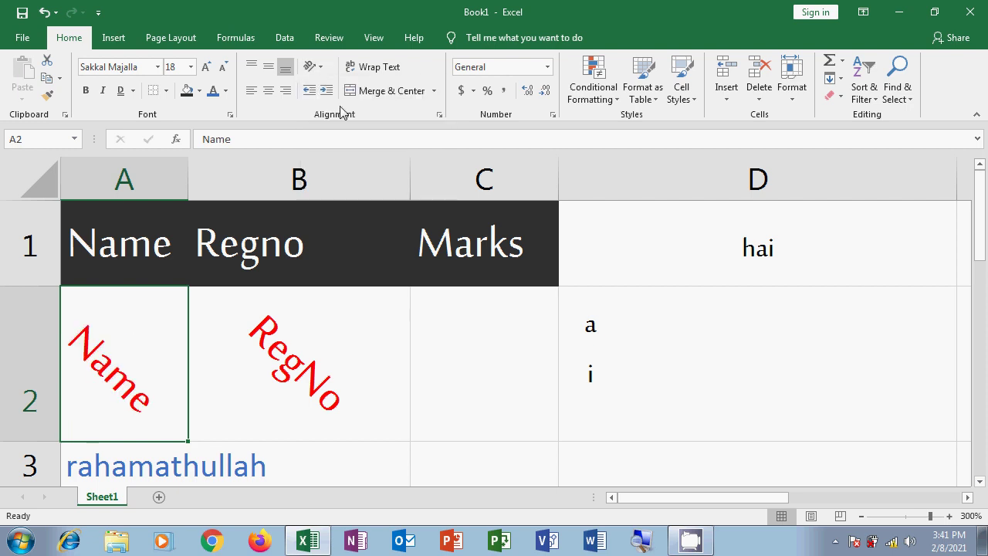
left_click(315, 67)
left_click(357, 141)
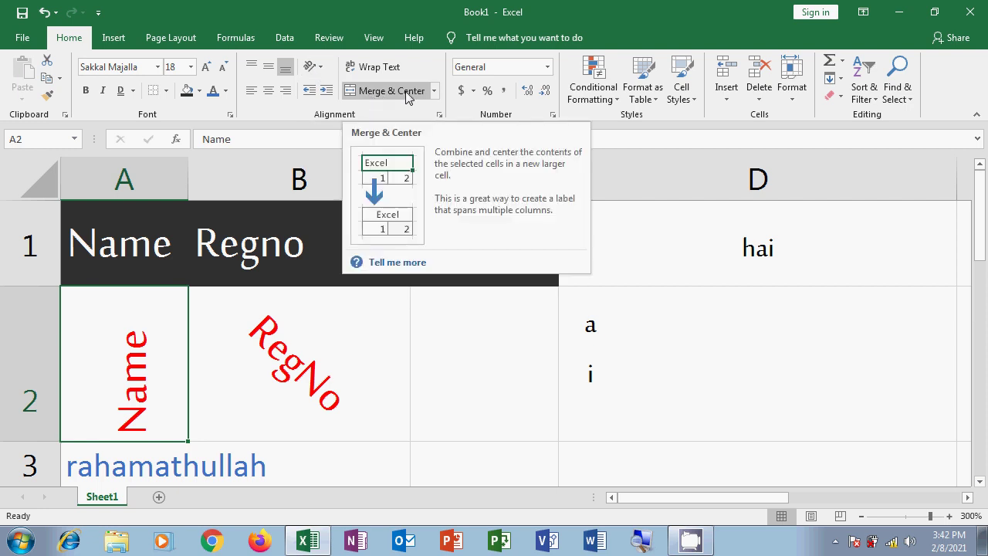
left_click(516, 376)
left_click(630, 376)
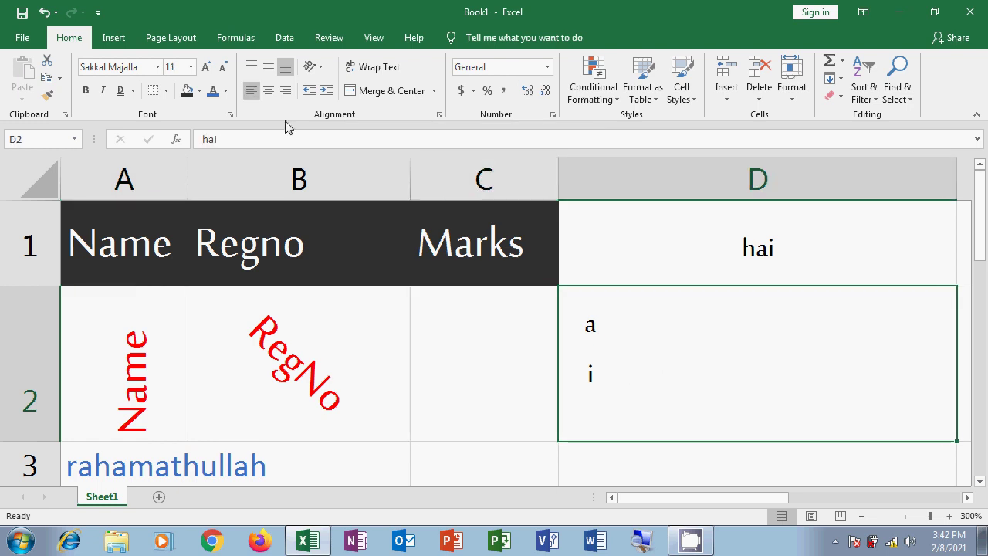
Step: Turn off Vertical Text for 'hai' in D2 and centre it horizontally
left_click(320, 68)
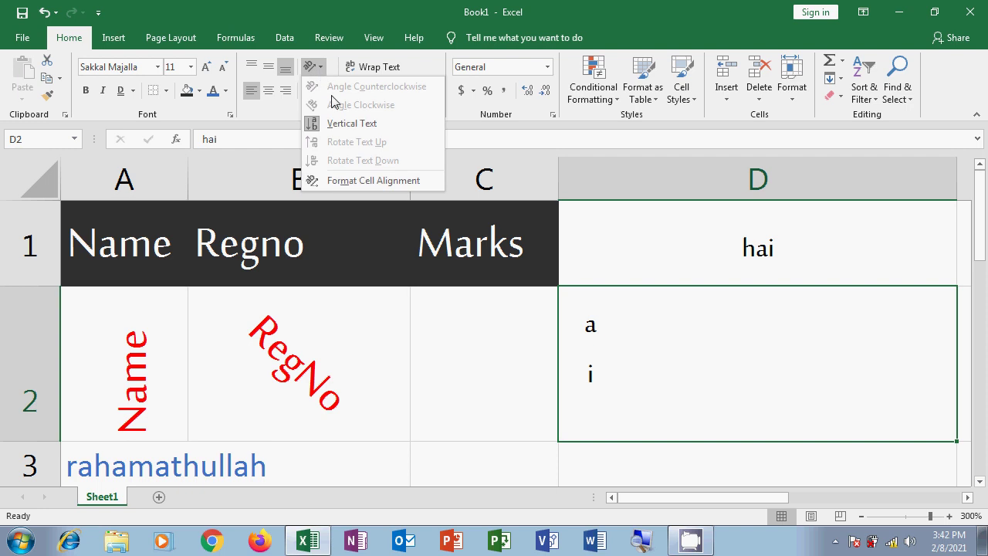
left_click(337, 120)
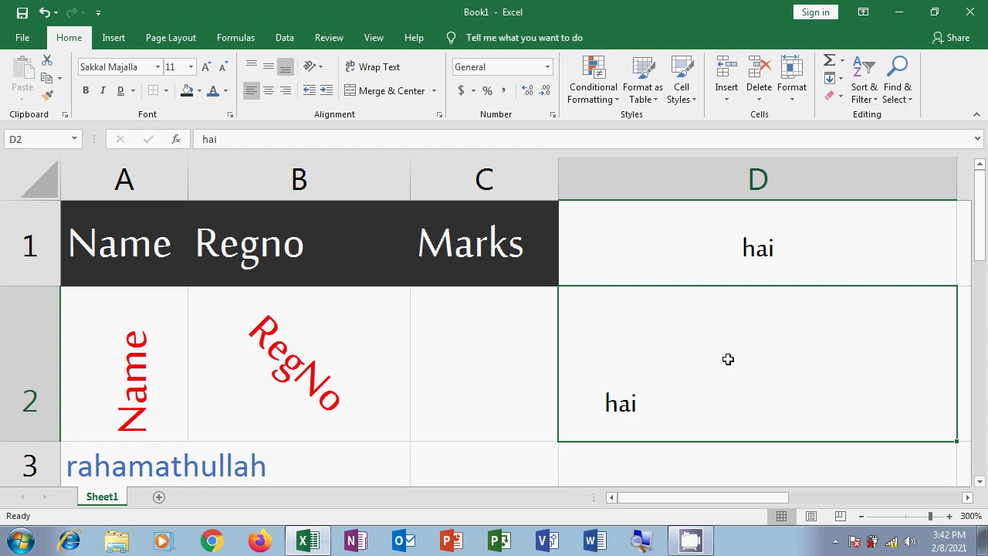
left_click(397, 94)
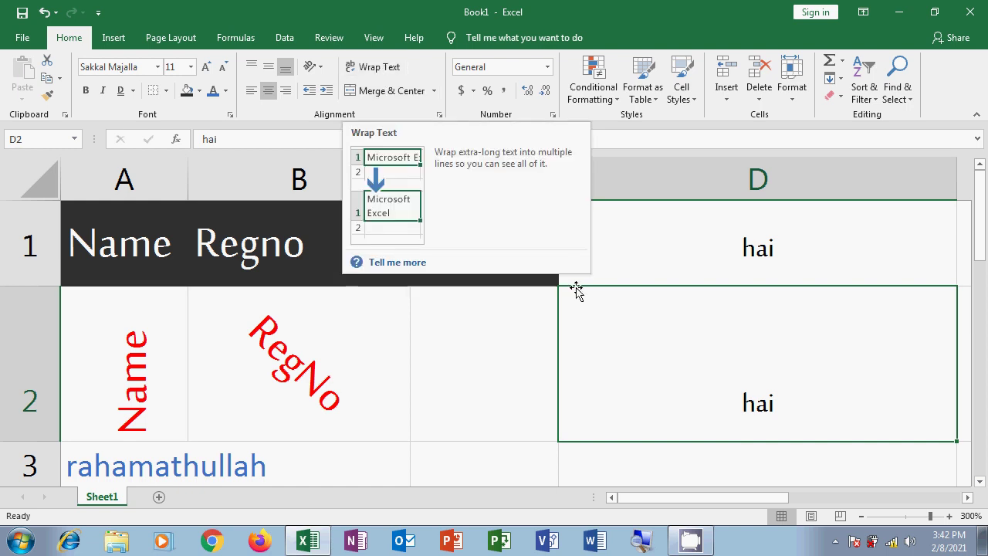
Step: Type 'Microsoft excel in tamil' into B6, letting it overflow into the empty C6
scroll(529, 446, "down", 1)
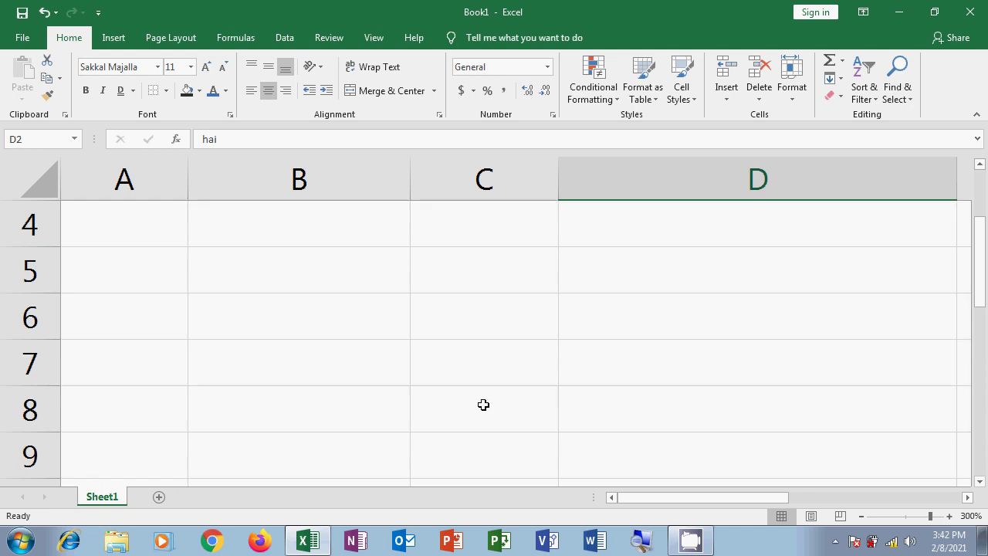
left_click(340, 323)
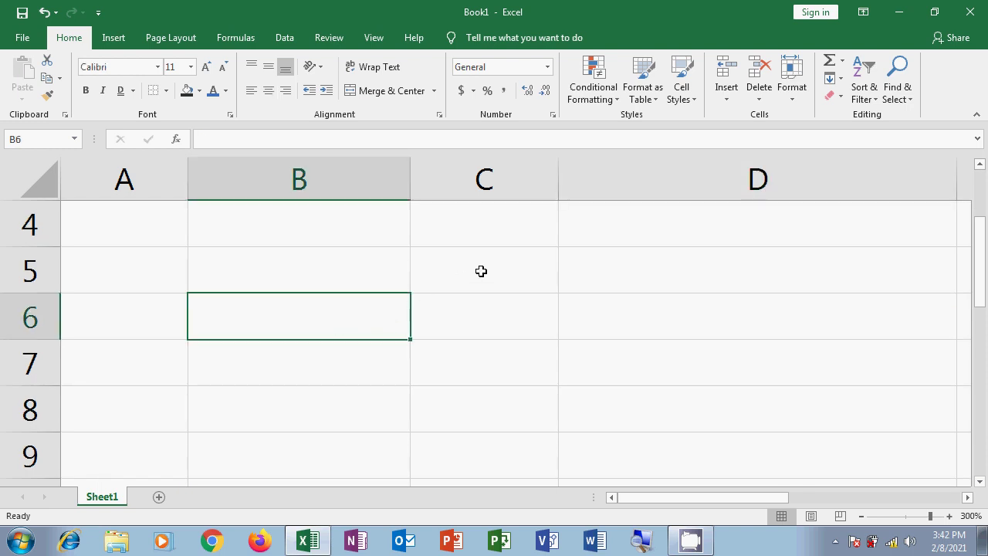
type("Microsoft excel in tamil")
key("Return")
left_click(349, 330)
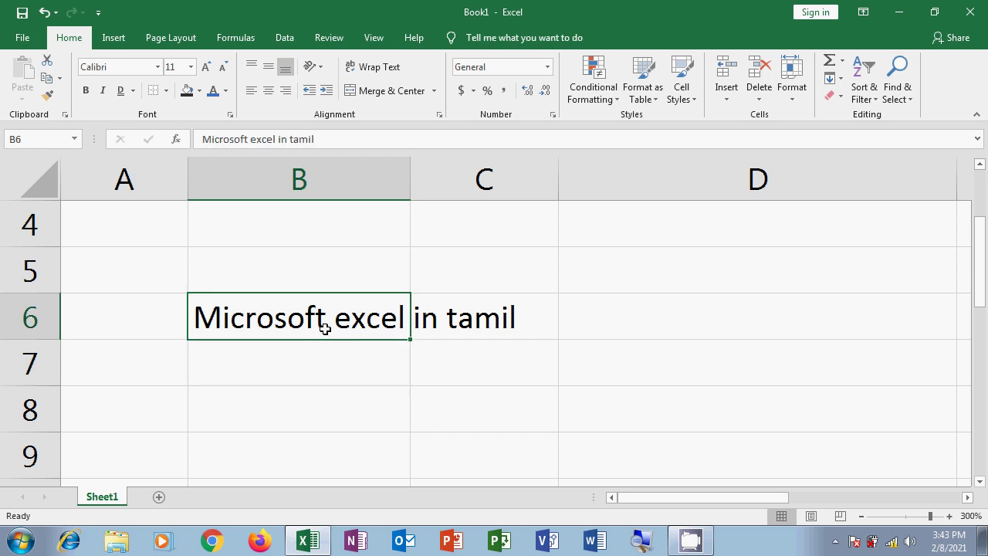
left_click(444, 322)
left_click(325, 321)
left_click(470, 319)
left_click(360, 323)
Step: Apply Wrap Text to B6, undo it to compare, then wrap it again
left_click(374, 67)
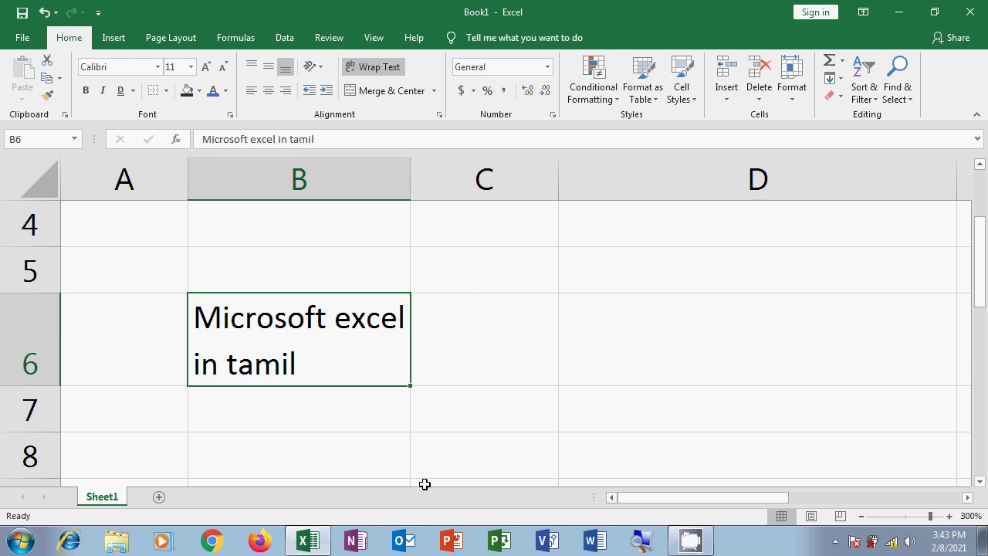
key("ctrl+z")
left_click(411, 380)
left_click(360, 324)
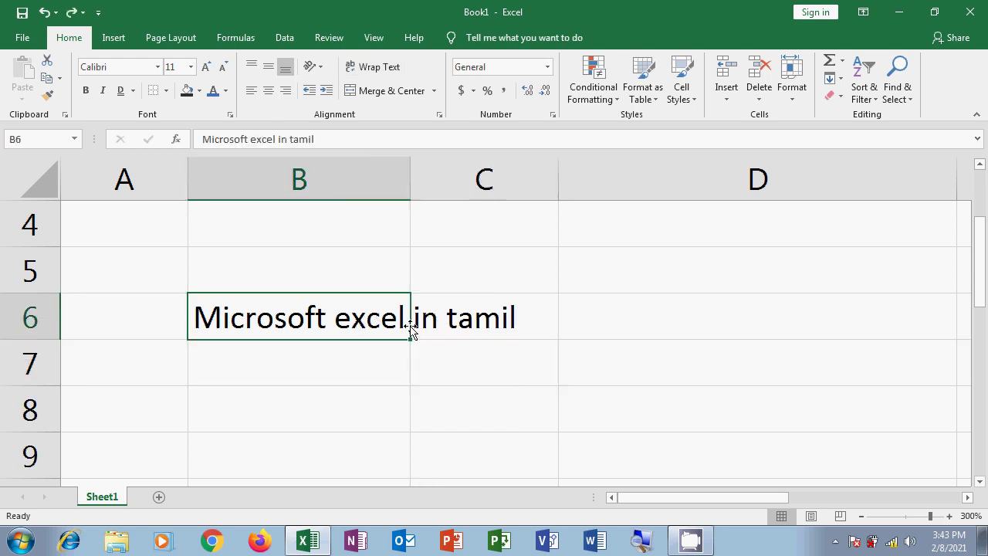
left_click(444, 315)
left_click(340, 320)
left_click(445, 319)
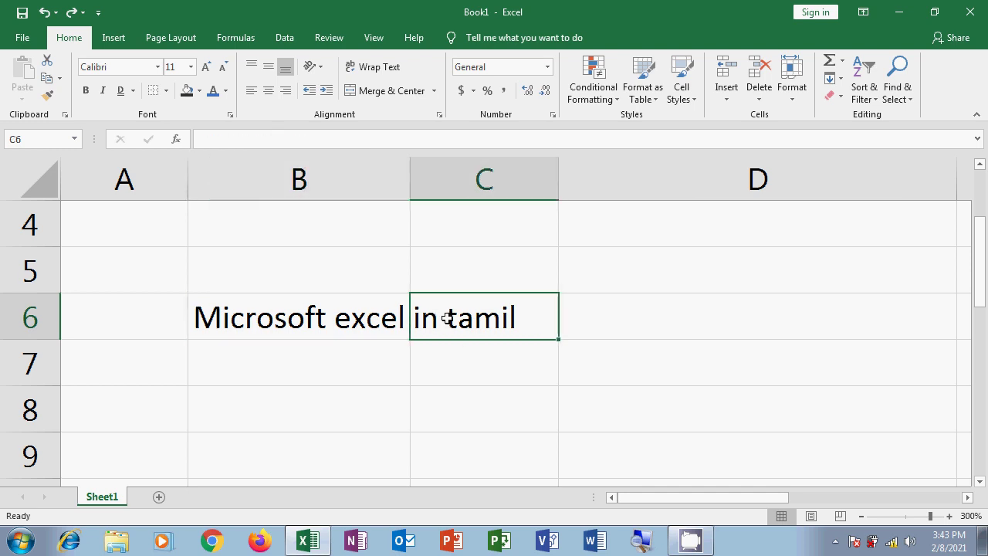
left_click(336, 322)
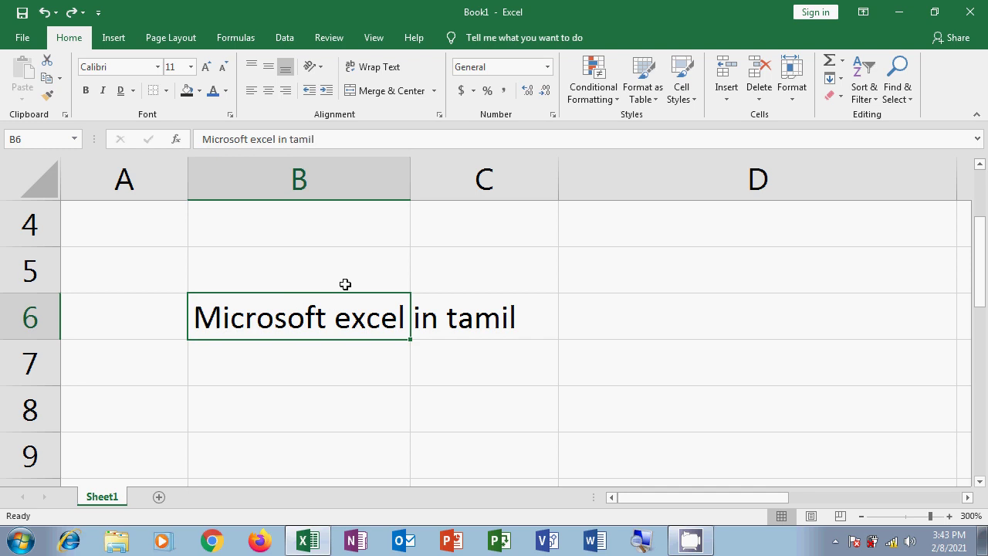
left_click(376, 71)
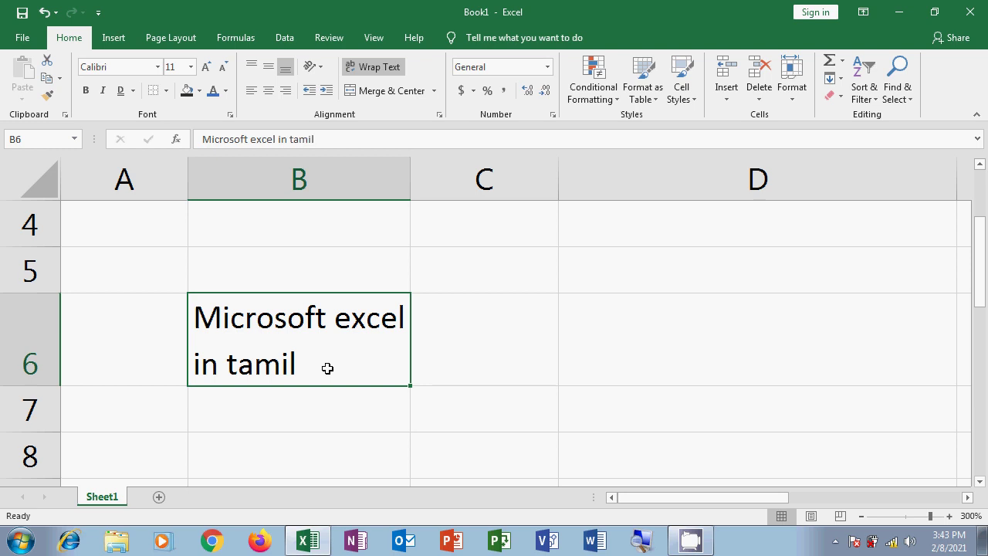
left_click(332, 437)
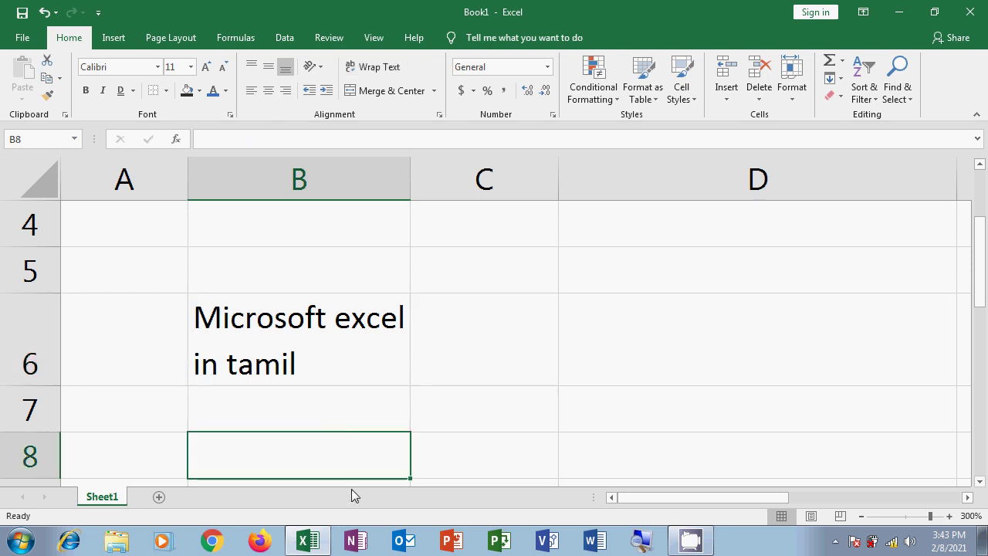
left_click(316, 356)
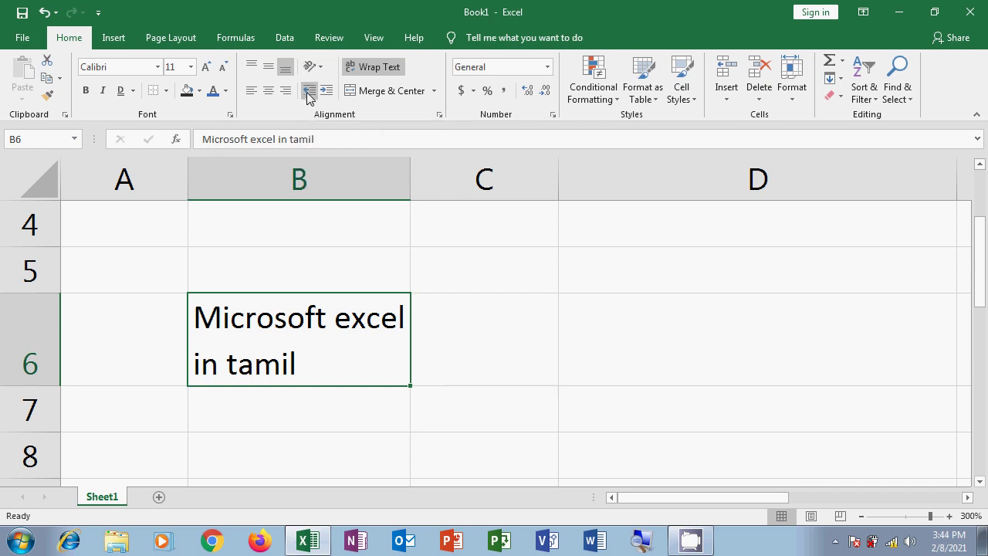
left_click(479, 332)
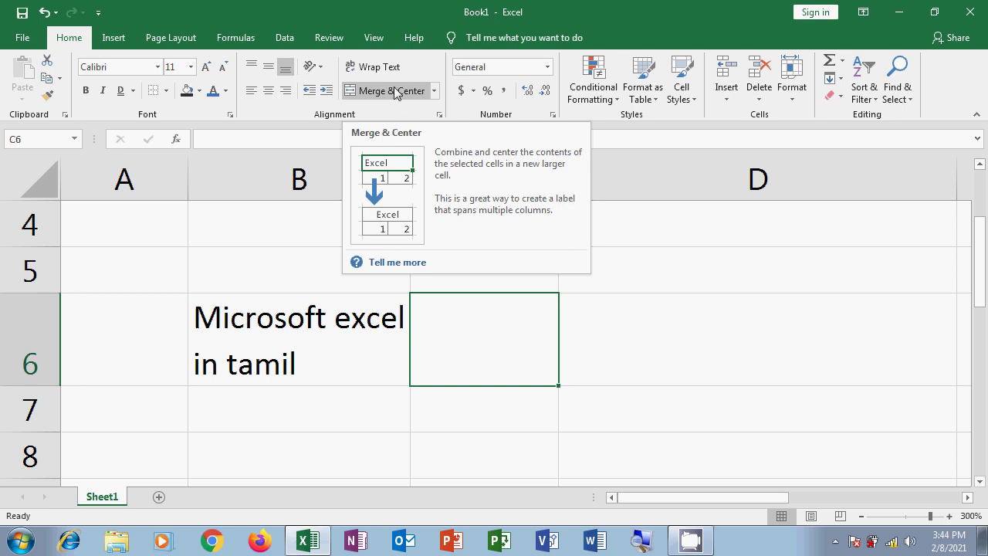
left_click(329, 351)
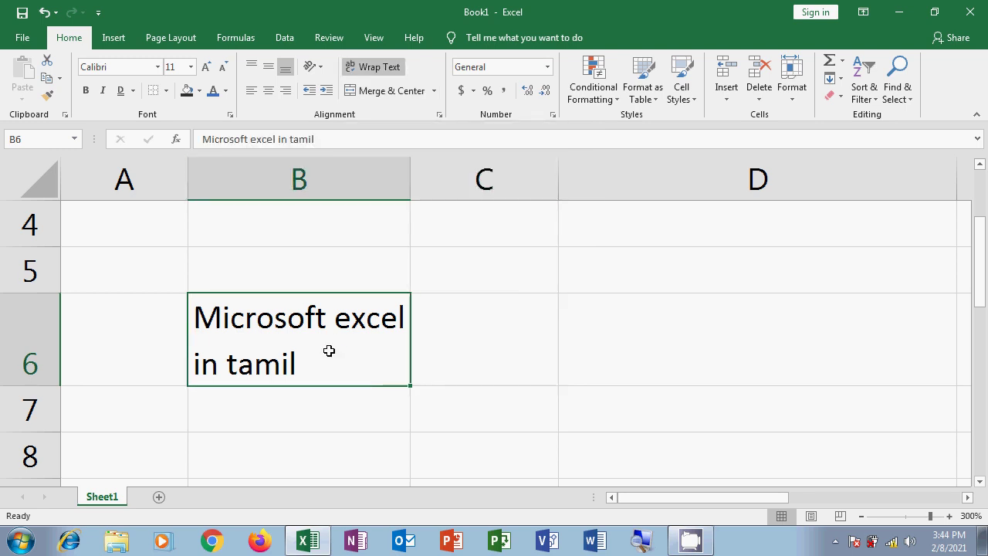
key("ctrl+z")
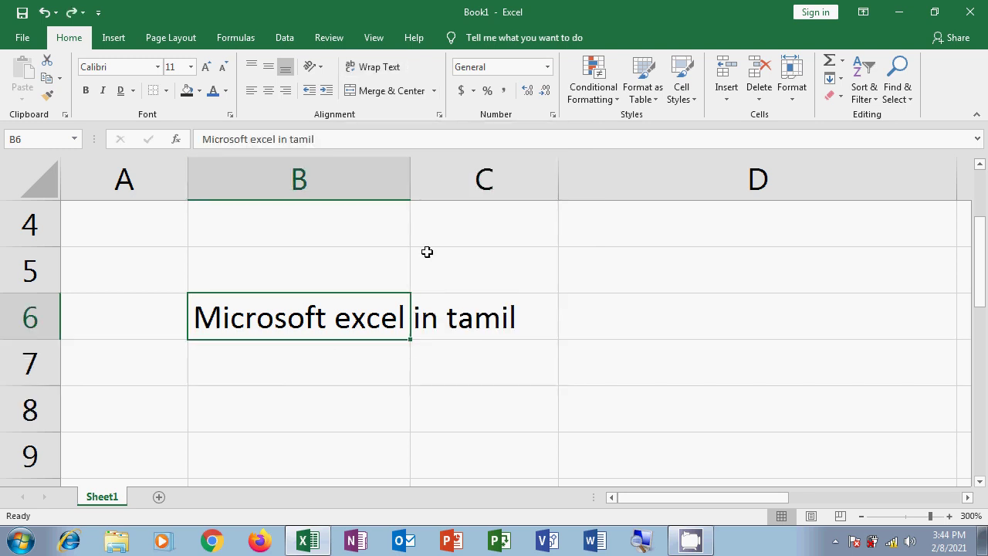
left_click(382, 68)
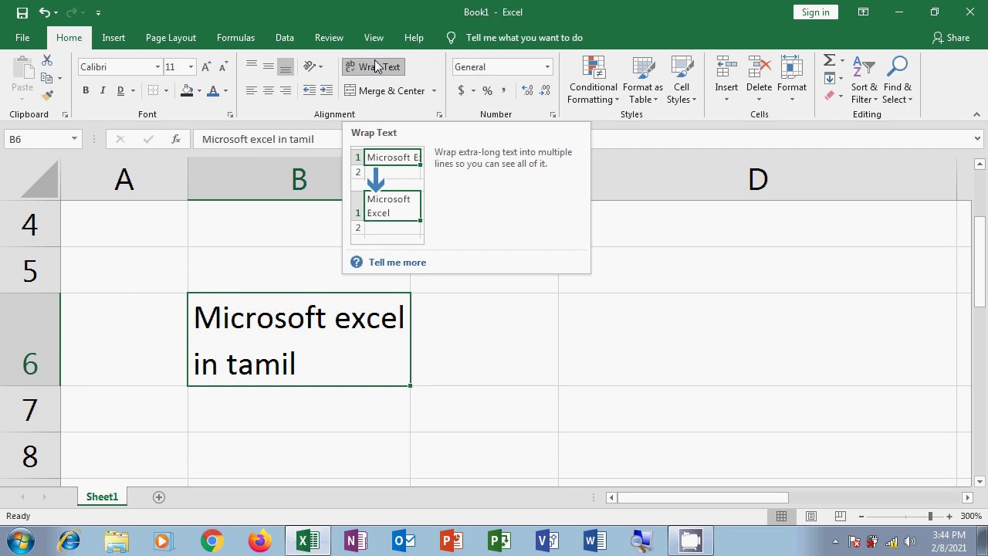
left_click(309, 265)
left_click(302, 318)
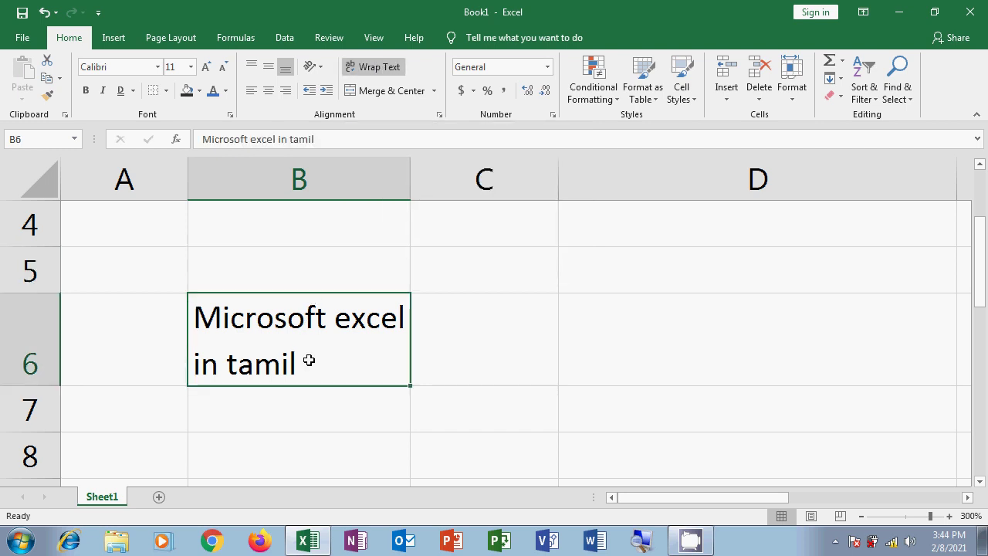